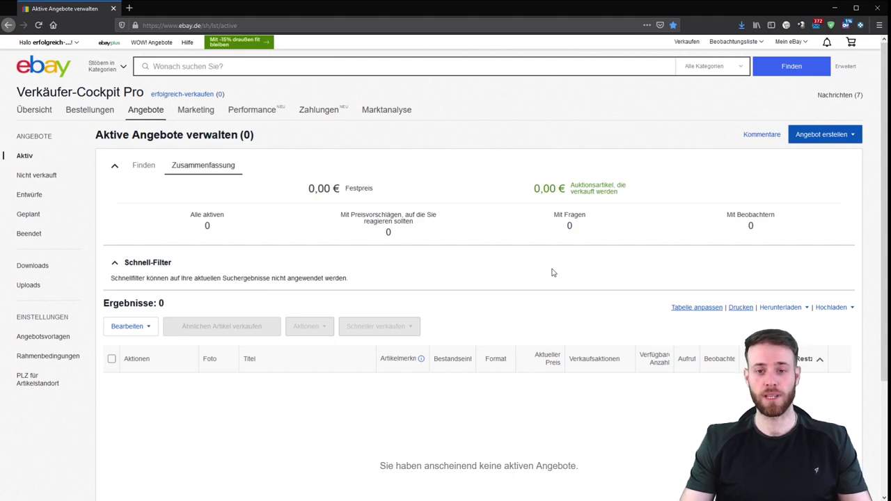
- Start a single listing for "t shirt" in the category Kleidung & Accessoires > Herren > Herrenmode > Shirts & Hemden > T-Shirts
{"action": "left_click", "coordinate": [851, 134]}
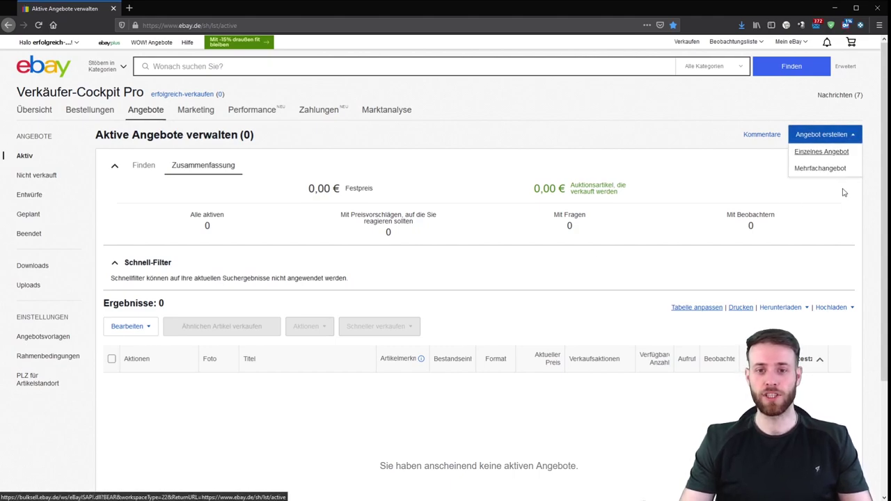
{"action": "left_click", "coordinate": [817, 152]}
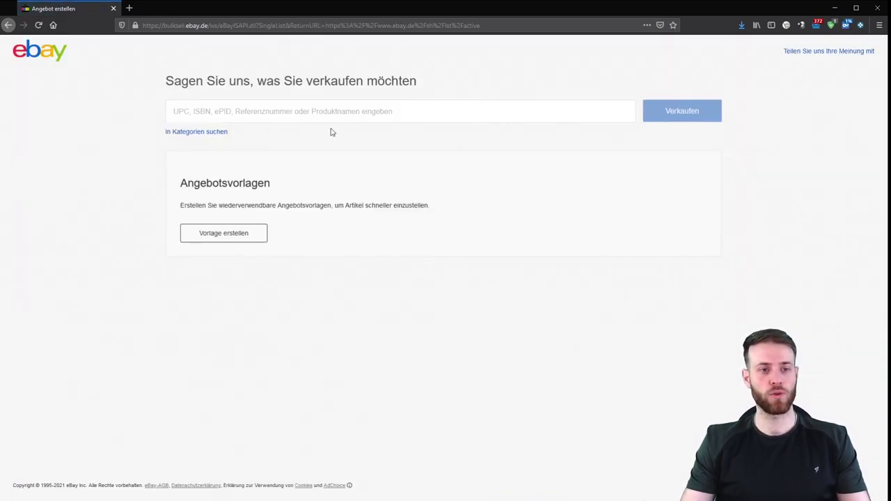
{"action": "left_click", "coordinate": [334, 114]}
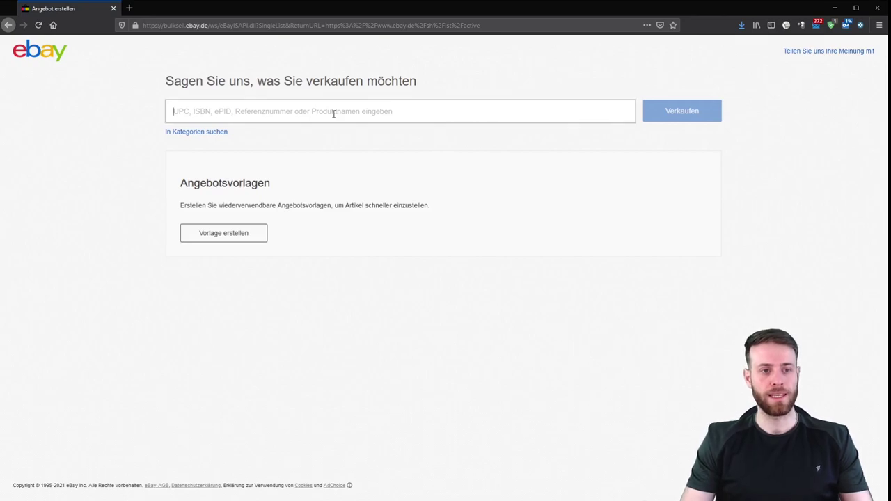
{"action": "type", "text": "tshirt"}
{"action": "left_click", "coordinate": [177, 112]}
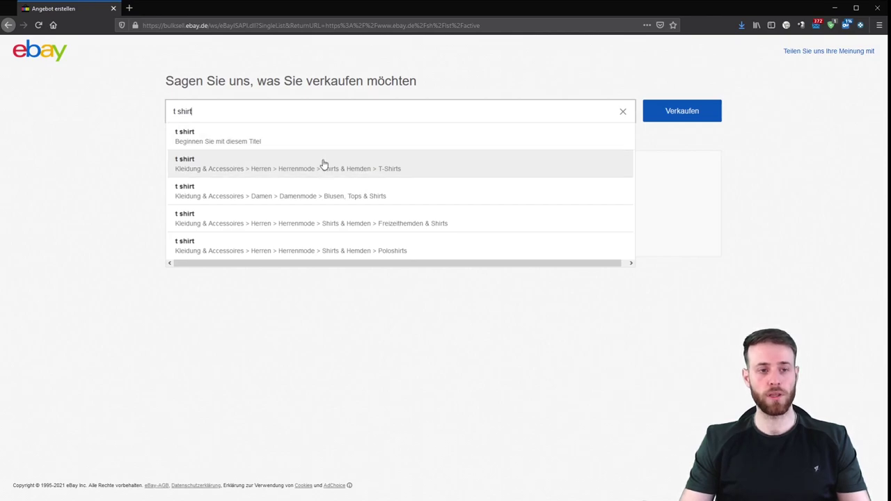
{"action": "left_click", "coordinate": [401, 175]}
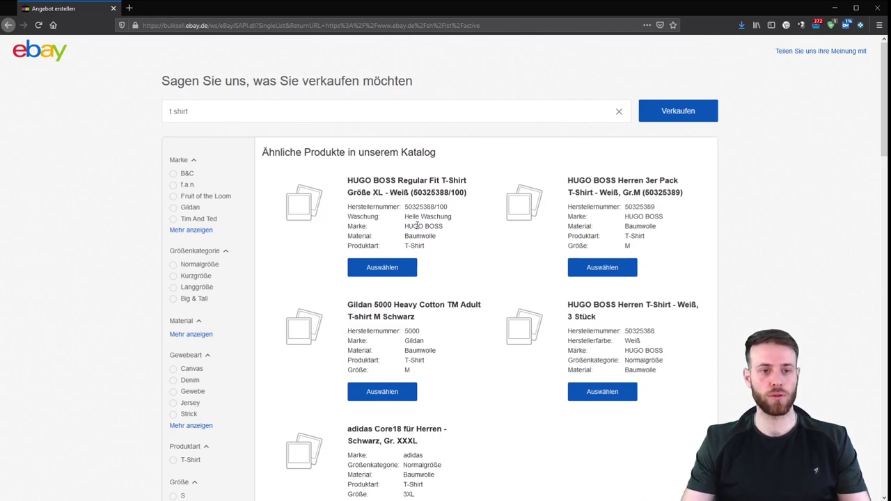
- Review the similar catalogue products and continue to the listing form without selecting a product
{"action": "scroll", "coordinate": [415, 221], "scroll_direction": "down", "scroll_amount": 1}
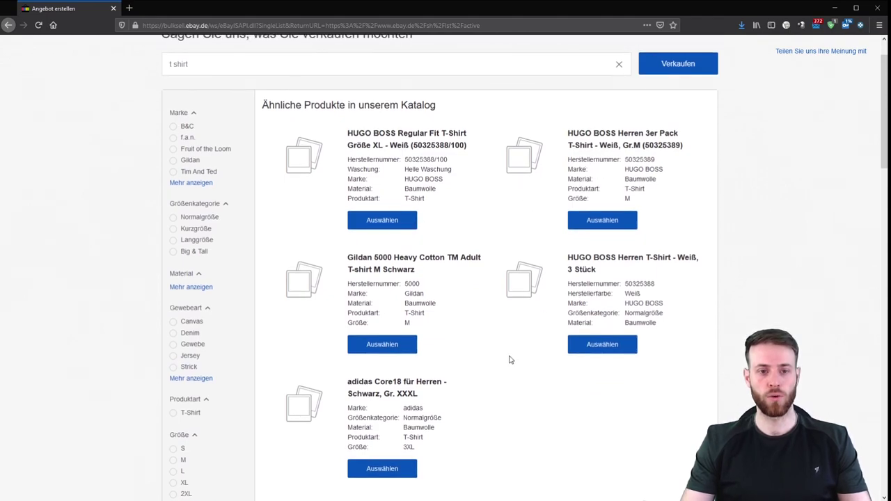
{"action": "scroll", "coordinate": [508, 360], "scroll_direction": "down", "scroll_amount": 2}
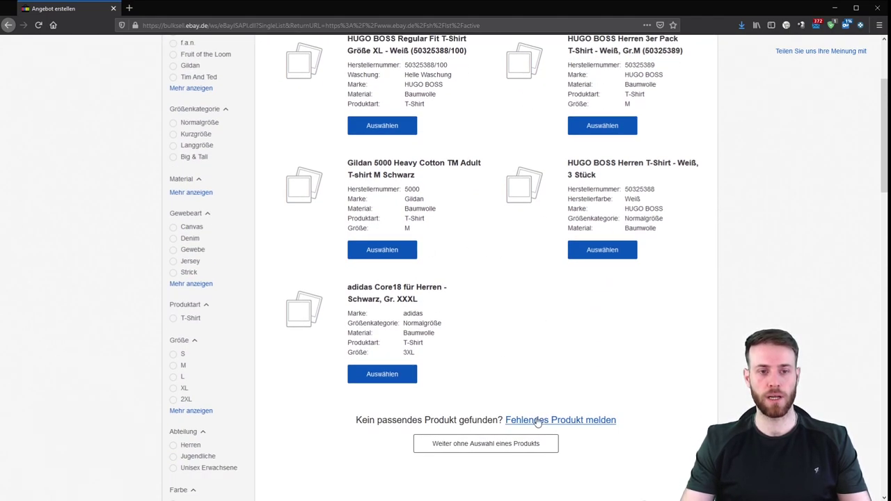
{"action": "scroll", "coordinate": [529, 416], "scroll_direction": "up", "scroll_amount": 2}
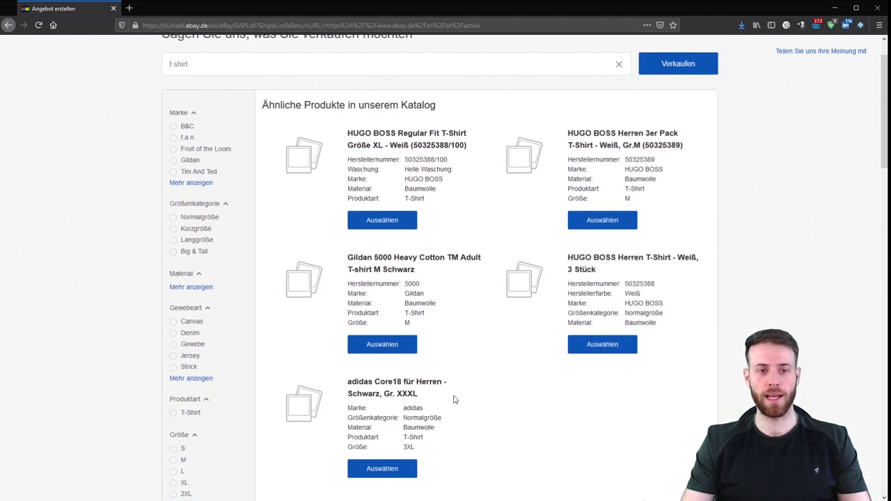
{"action": "scroll", "coordinate": [454, 399], "scroll_direction": "down", "scroll_amount": 3}
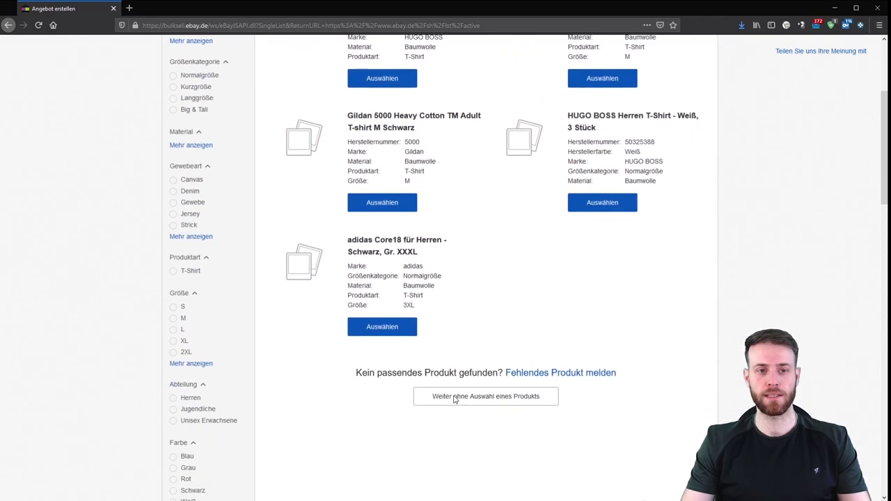
{"action": "left_click", "coordinate": [494, 398]}
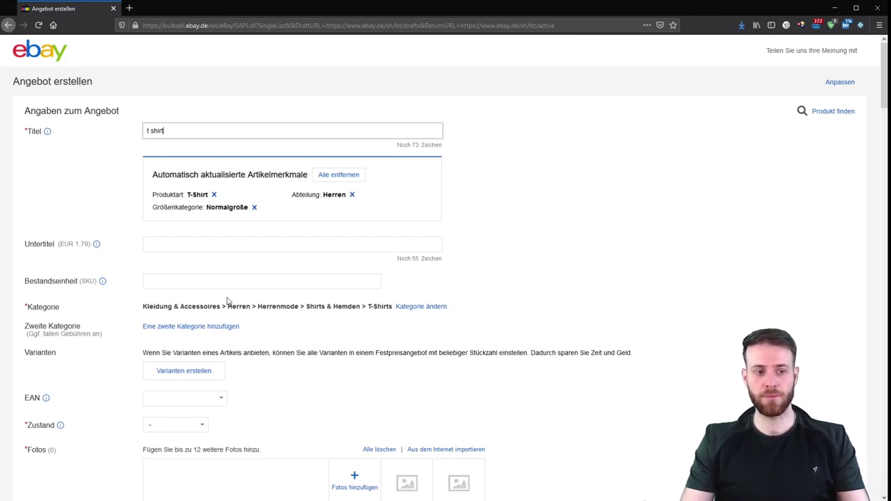
- Start creating variants for the listing and add Baumwolle as the option for the Material attribute
{"action": "left_click_drag", "start_coordinate": [23, 355], "coordinate": [199, 370]}
{"action": "left_click", "coordinate": [213, 376]}
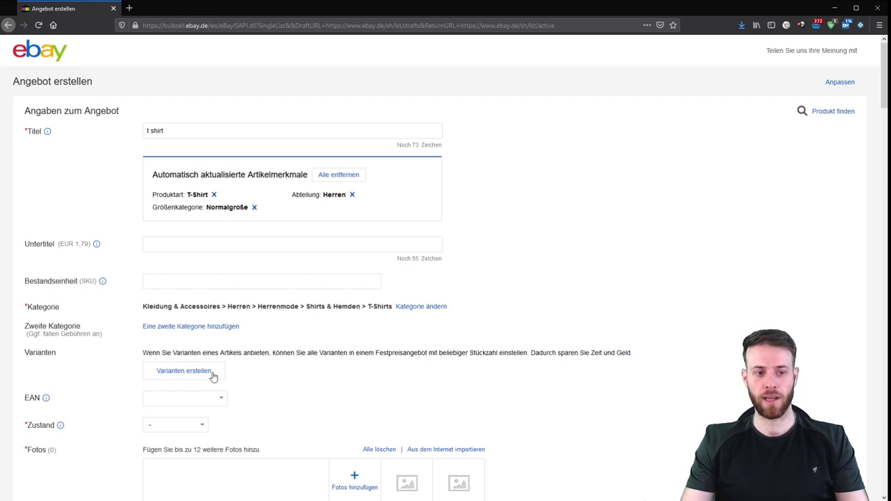
{"action": "left_click", "coordinate": [198, 371]}
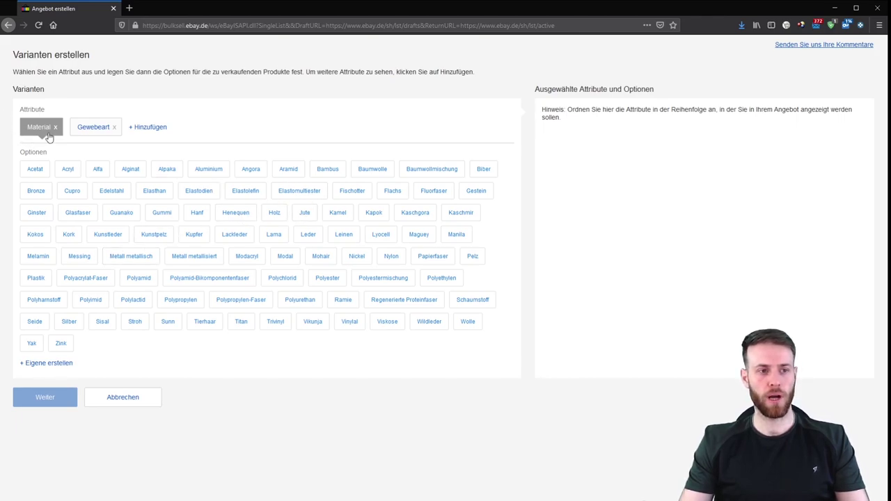
{"action": "left_click", "coordinate": [372, 174]}
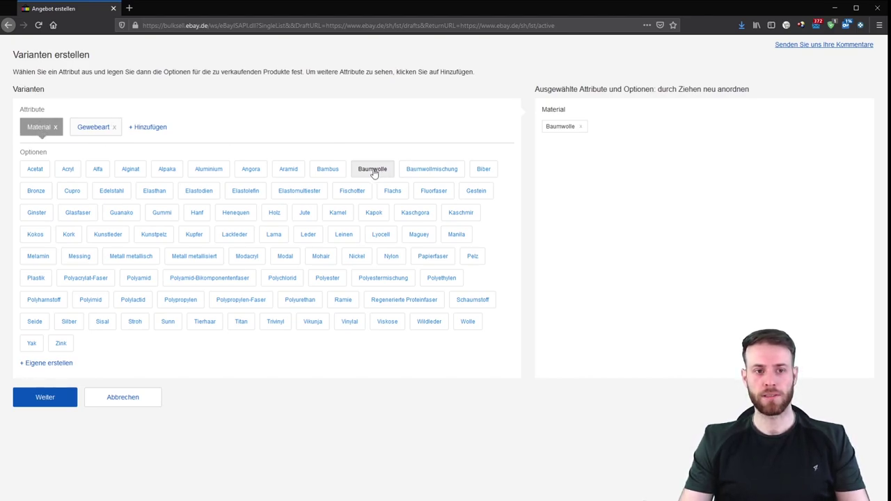
- Remove the Gewebeart attribute and mark Größe and Farbe as additional variant attributes
{"action": "left_click", "coordinate": [114, 128]}
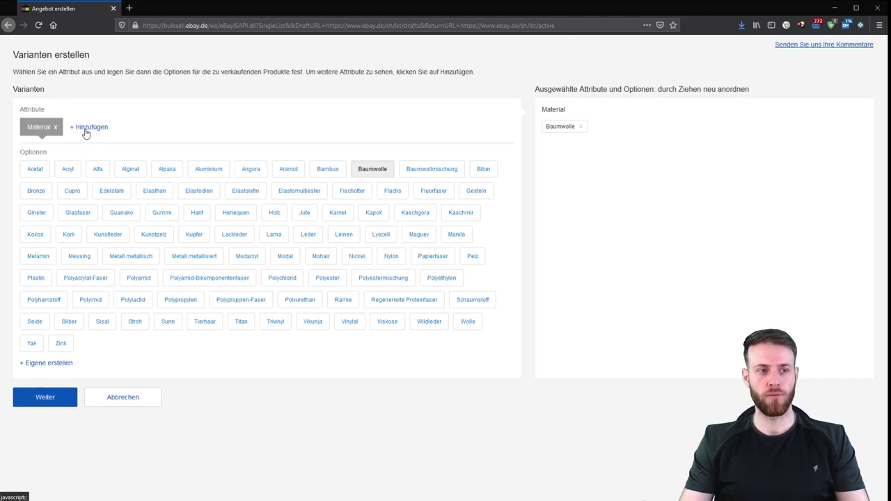
{"action": "left_click", "coordinate": [86, 130]}
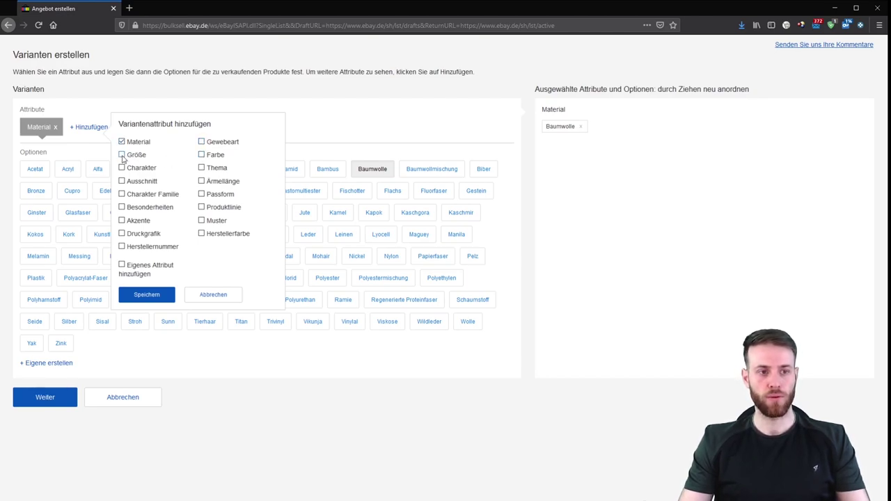
{"action": "left_click", "coordinate": [201, 156]}
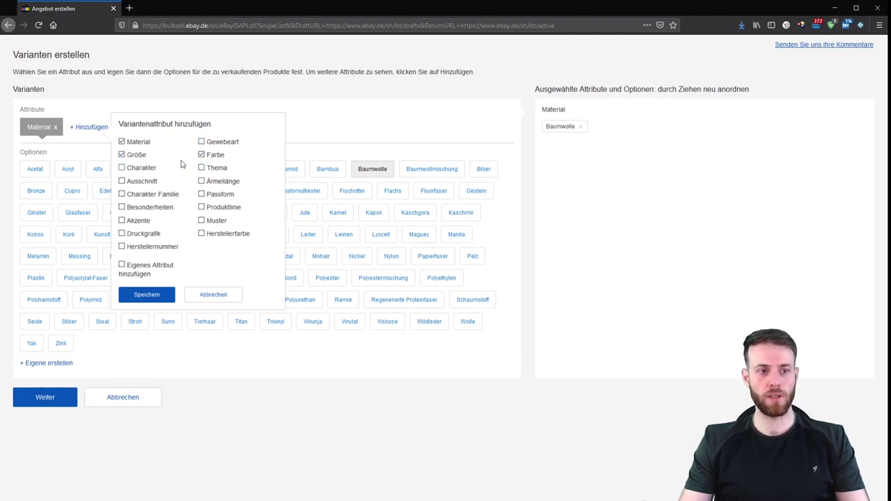
- Try to include Gewebeart, Thema and Charakter as further variant attributes
{"action": "left_click", "coordinate": [200, 142]}
{"action": "left_click", "coordinate": [201, 168]}
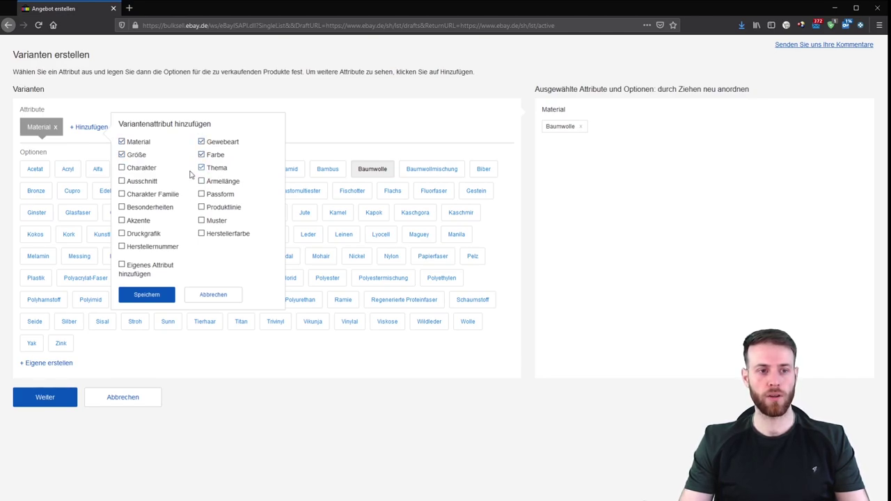
{"action": "left_click", "coordinate": [122, 168]}
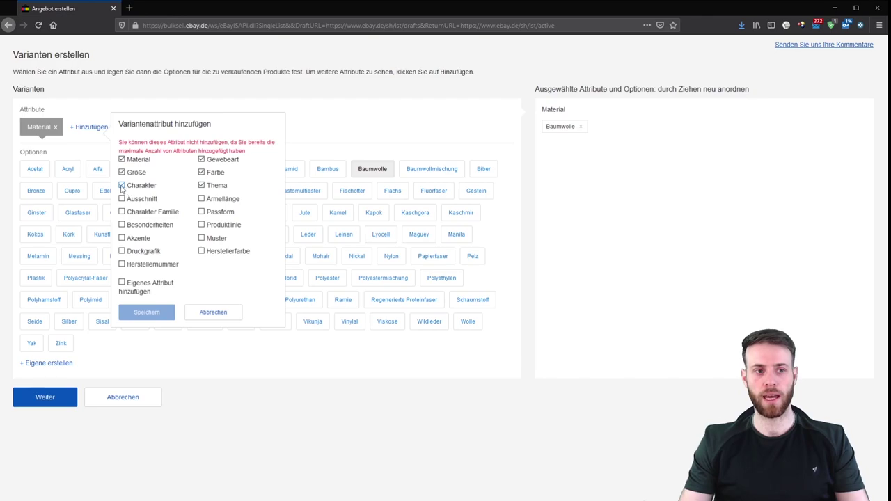
{"action": "left_click", "coordinate": [122, 186]}
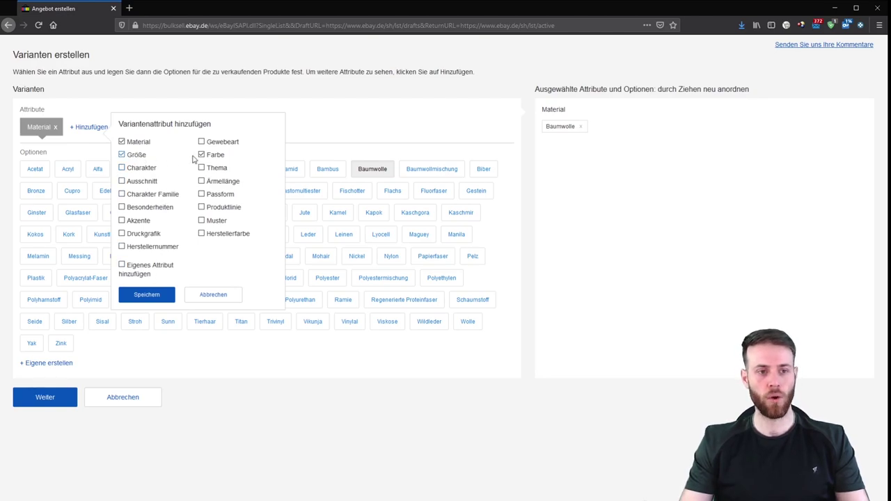
- Save the attribute selection and add the sizes S, M, L and XL to the Größe attribute
{"action": "left_click", "coordinate": [147, 296]}
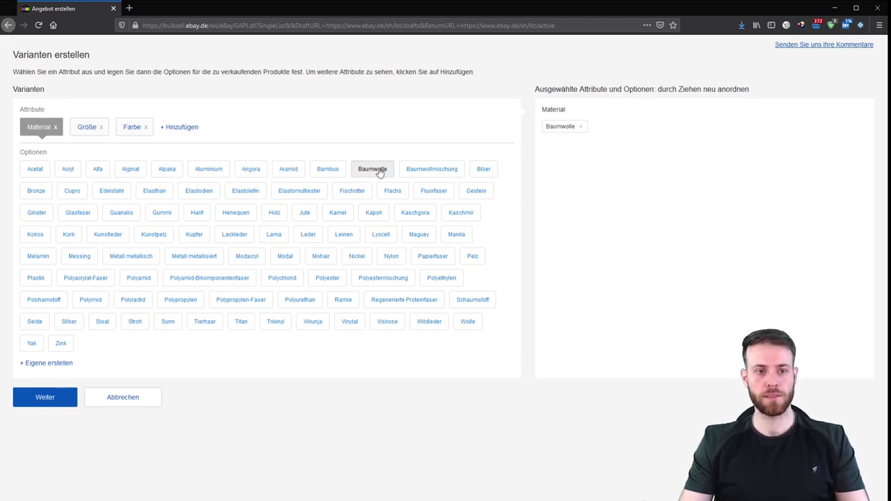
{"action": "left_click", "coordinate": [82, 128]}
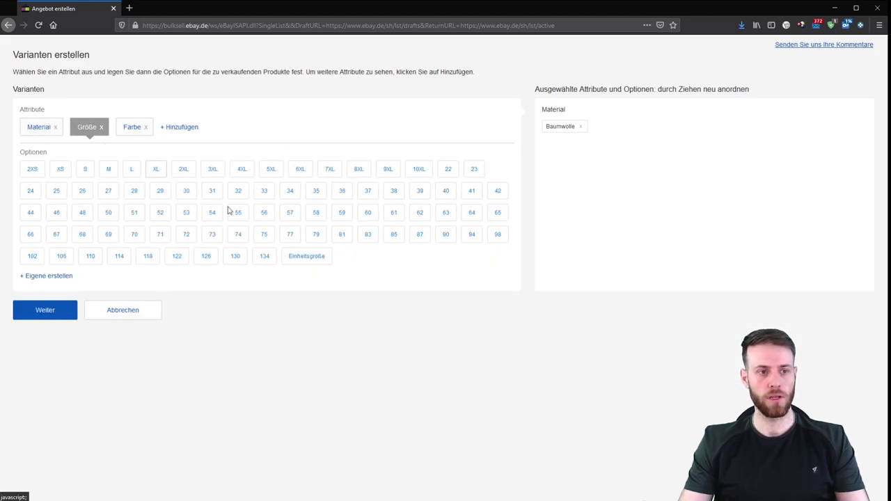
{"action": "left_click", "coordinate": [85, 171]}
{"action": "left_click", "coordinate": [109, 173]}
{"action": "left_click", "coordinate": [131, 173]}
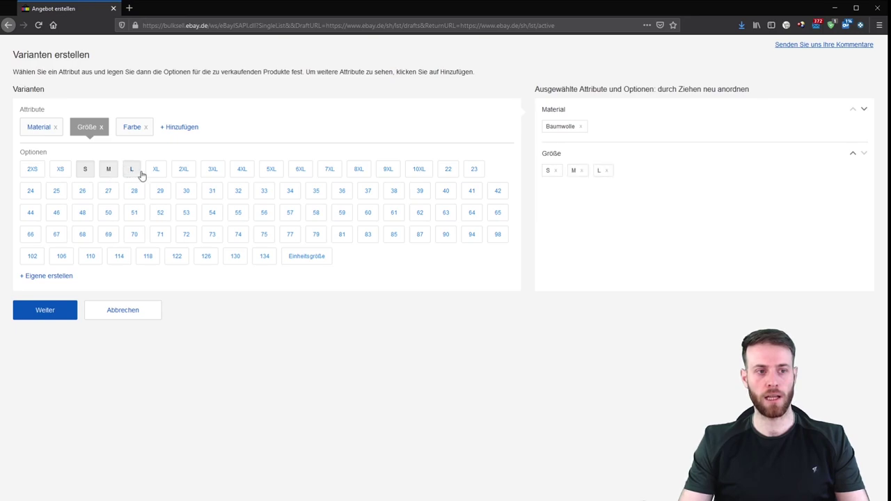
{"action": "left_click", "coordinate": [157, 171]}
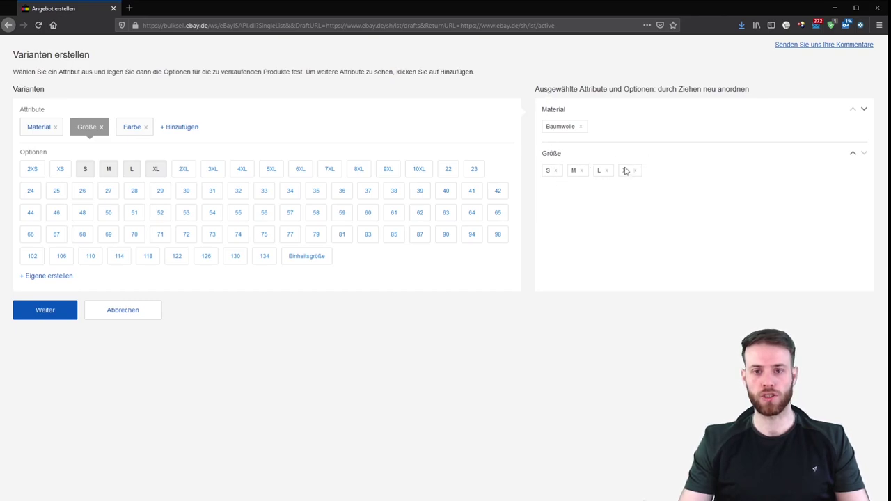
- Add the colours Blau, Rot and Weiß to the Farbe attribute and continue to the variant details
{"action": "left_click", "coordinate": [132, 131]}
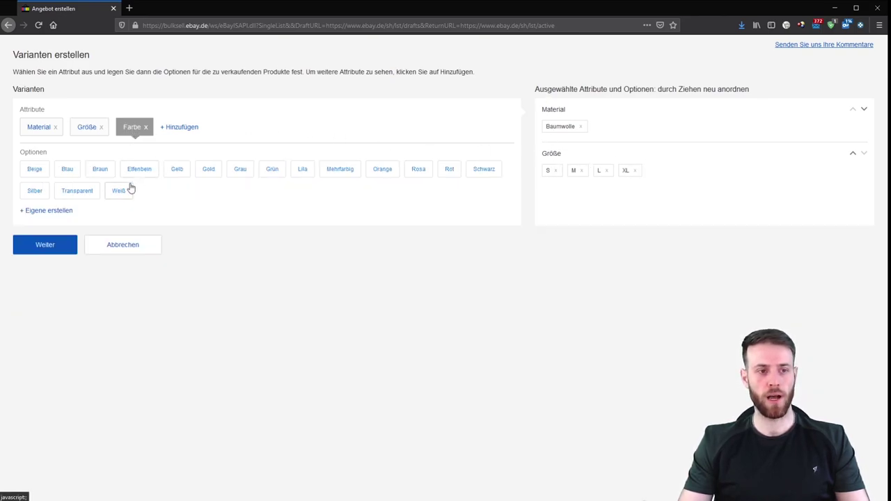
{"action": "left_click", "coordinate": [70, 173]}
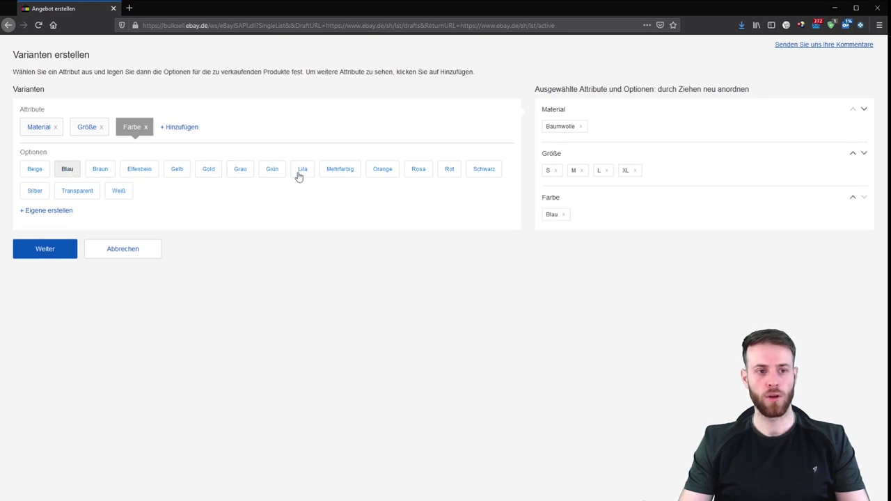
{"action": "left_click", "coordinate": [448, 173]}
{"action": "left_click", "coordinate": [122, 193]}
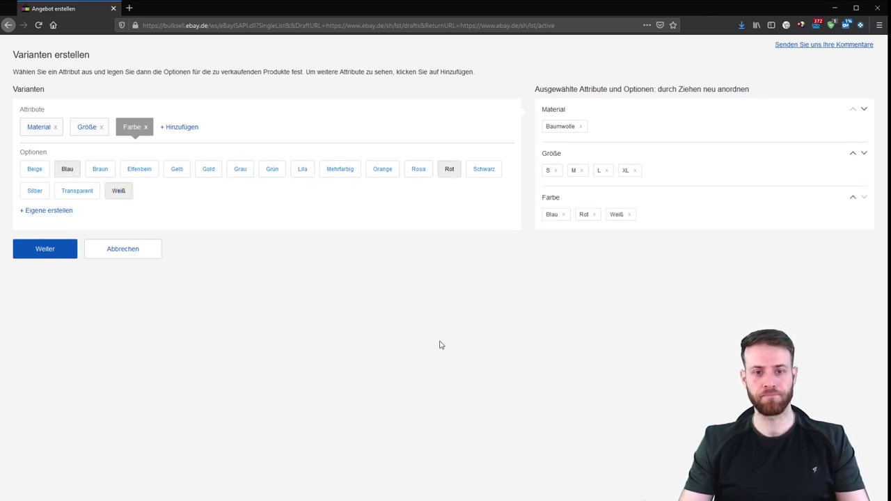
{"action": "left_click", "coordinate": [42, 254]}
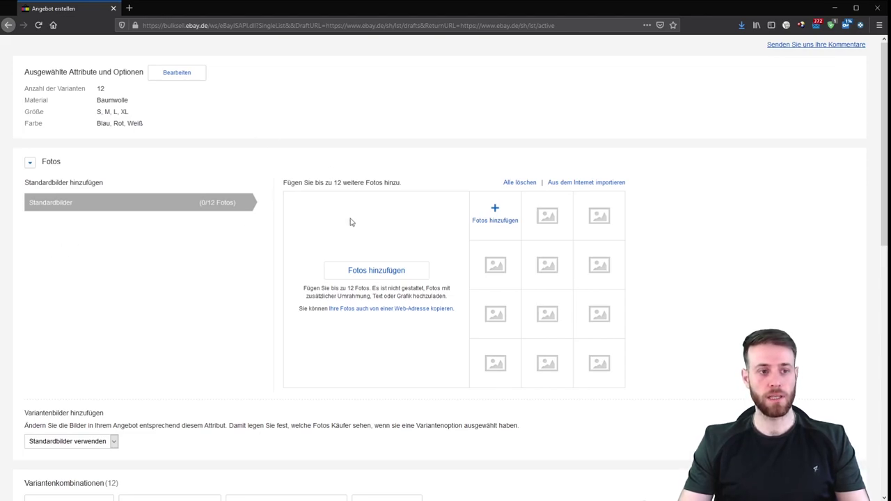
- Upload the photo of the multicoloured T-shirts as the main standard picture for all variants
{"action": "scroll", "coordinate": [343, 246], "scroll_direction": "down", "scroll_amount": 5}
{"action": "scroll", "coordinate": [343, 246], "scroll_direction": "up", "scroll_amount": 1}
{"action": "scroll", "coordinate": [343, 245], "scroll_direction": "up", "scroll_amount": 5}
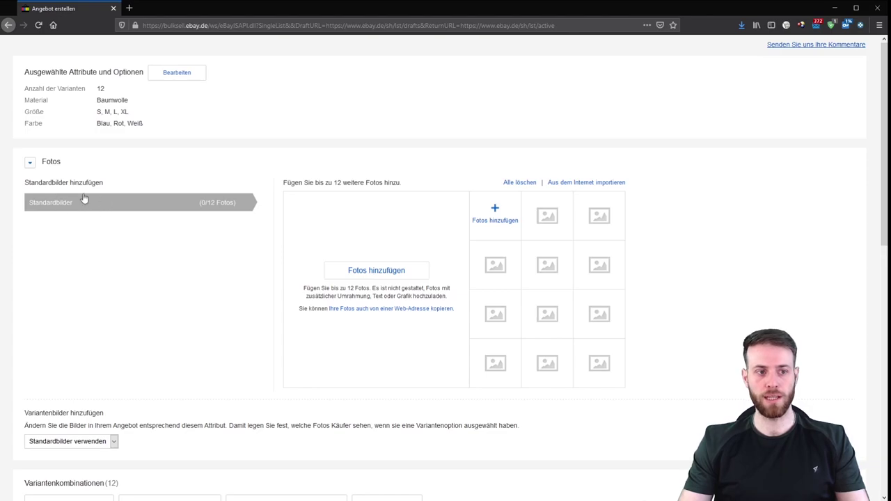
{"action": "left_click", "coordinate": [404, 272]}
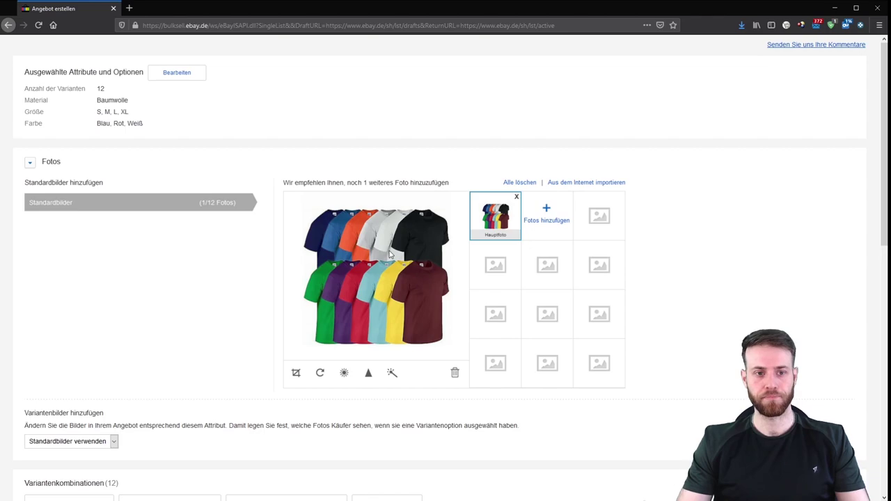
- Set the variant pictures to be assigned by the Farbe attribute instead of using the standard pictures
{"action": "scroll", "coordinate": [382, 281], "scroll_direction": "down", "scroll_amount": 4}
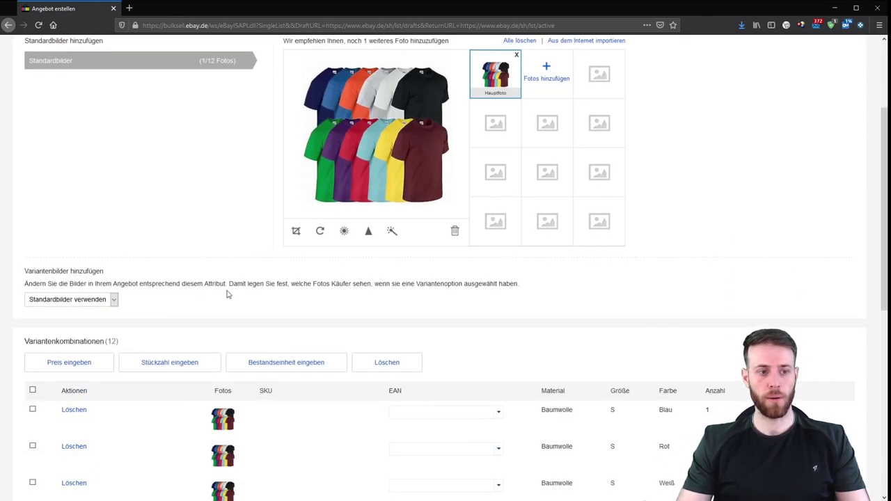
{"action": "scroll", "coordinate": [222, 293], "scroll_direction": "down", "scroll_amount": 3}
{"action": "scroll", "coordinate": [217, 293], "scroll_direction": "up", "scroll_amount": 3}
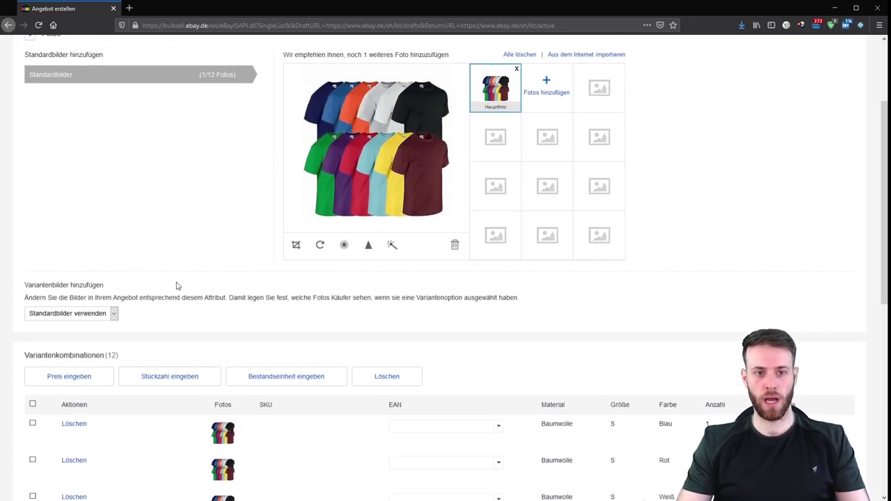
{"action": "scroll", "coordinate": [177, 285], "scroll_direction": "up", "scroll_amount": 2}
{"action": "scroll", "coordinate": [177, 285], "scroll_direction": "down", "scroll_amount": 3}
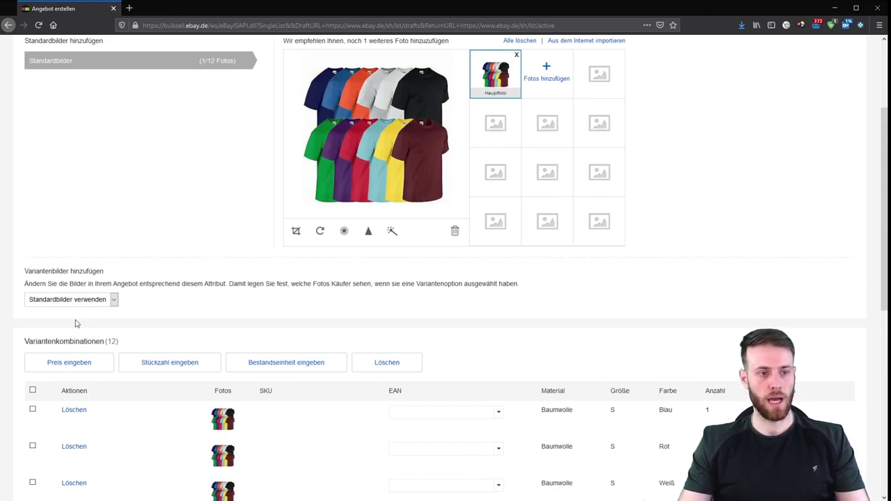
{"action": "left_click", "coordinate": [50, 352]}
{"action": "scroll", "coordinate": [105, 333], "scroll_direction": "down", "scroll_amount": 2}
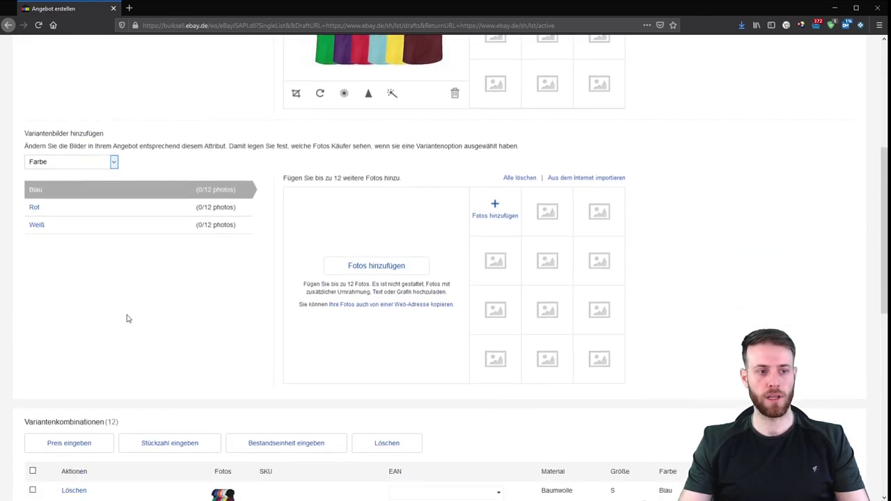
- Look through the separate variant photo sections for Rot, Weiß and Blau
{"action": "left_click", "coordinate": [40, 206]}
{"action": "left_click", "coordinate": [43, 222]}
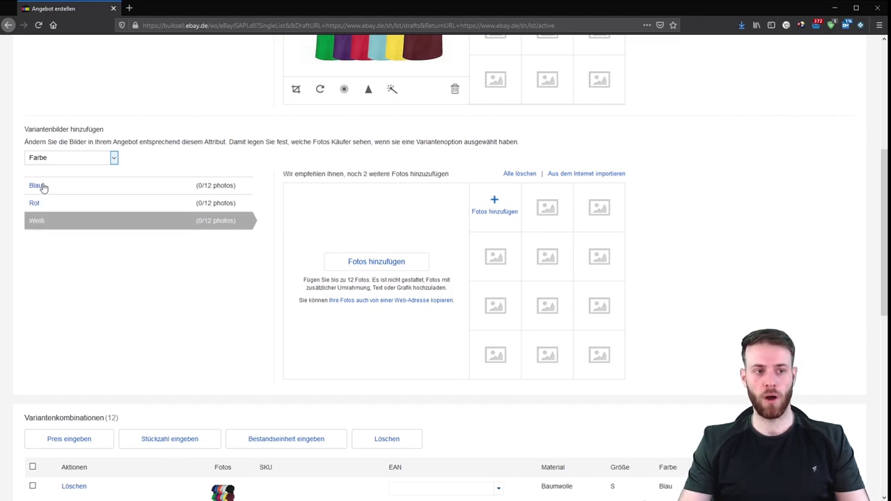
{"action": "left_click", "coordinate": [42, 186]}
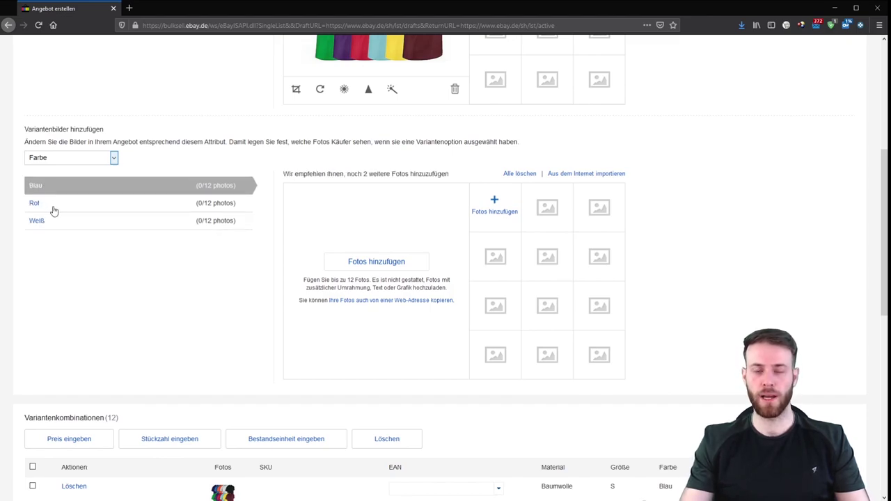
- Upload one T-shirt photo in the matching colour to each of the Blau, Rot and Weiß variants
{"action": "left_click", "coordinate": [55, 212]}
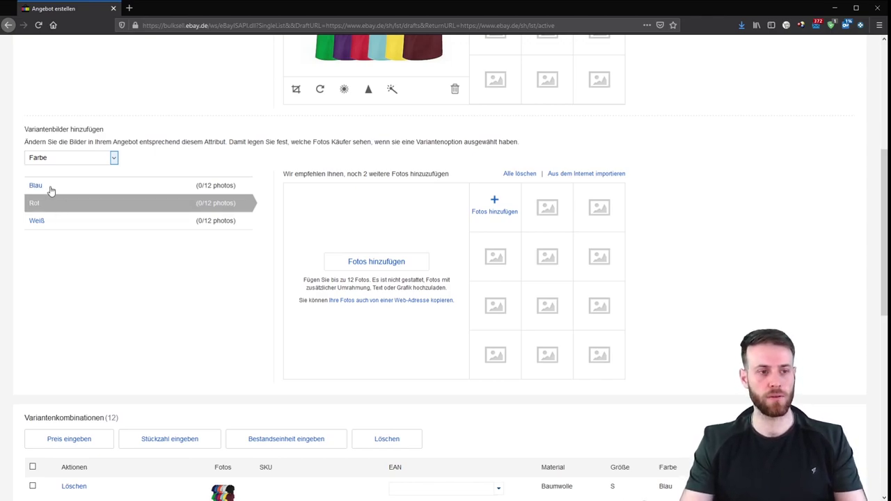
{"action": "left_click", "coordinate": [50, 188]}
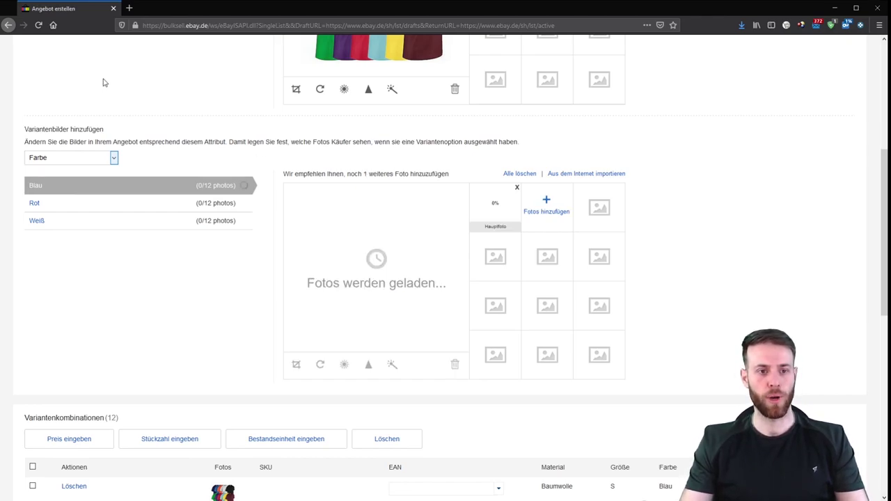
{"action": "left_click", "coordinate": [80, 207]}
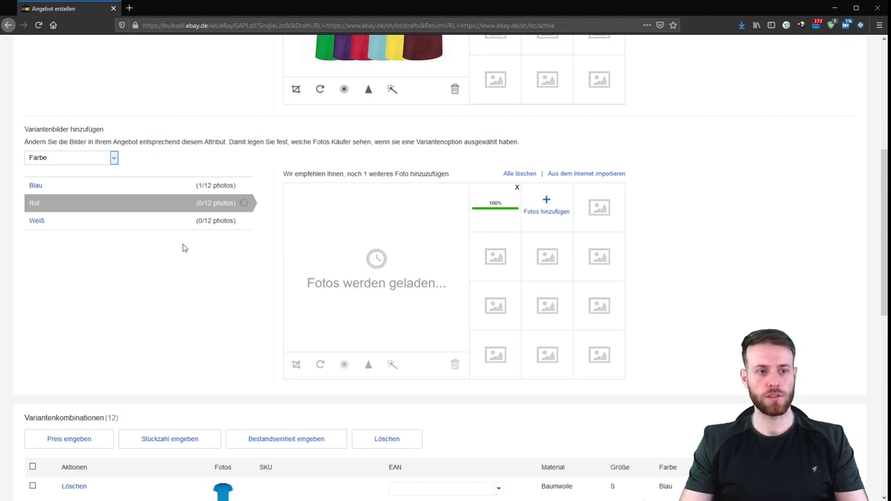
{"action": "left_click", "coordinate": [81, 224]}
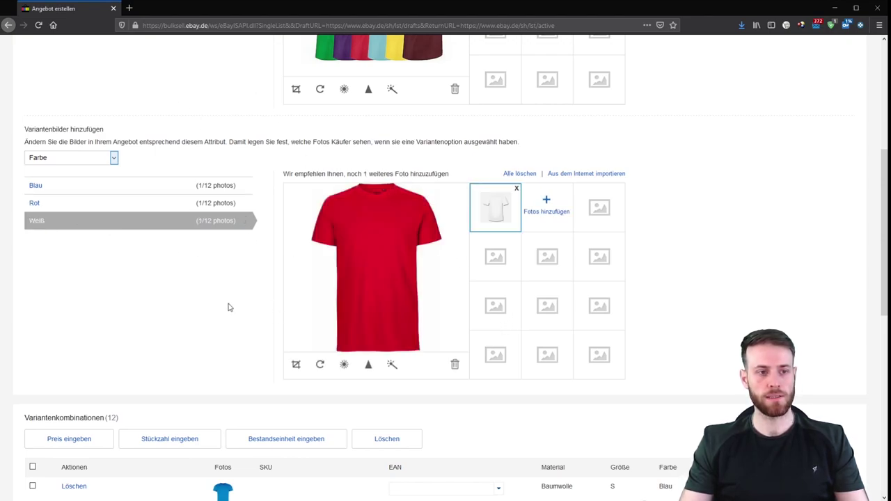
- Review the uploaded variant photos for Rot, Blau and Weiß one after another
{"action": "scroll", "coordinate": [231, 307], "scroll_direction": "up", "scroll_amount": 1}
{"action": "left_click", "coordinate": [42, 251]}
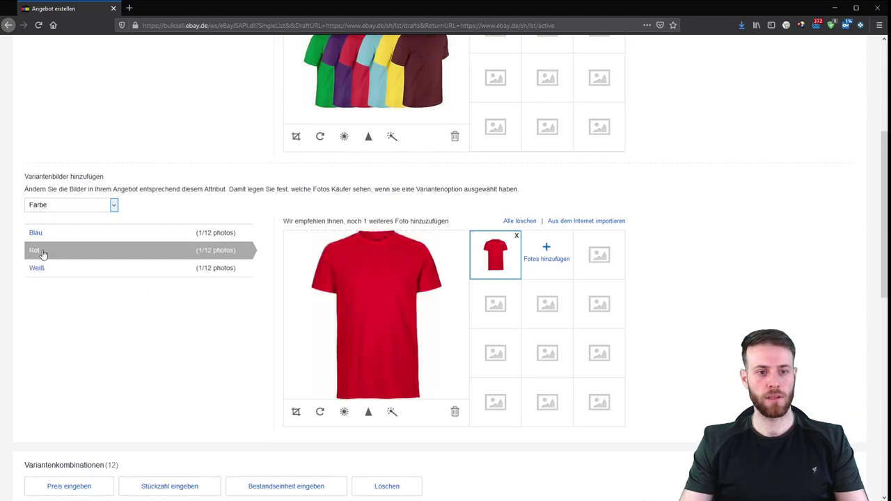
{"action": "left_click", "coordinate": [50, 234]}
{"action": "left_click", "coordinate": [56, 268]}
{"action": "left_click", "coordinate": [54, 237]}
{"action": "scroll", "coordinate": [139, 318], "scroll_direction": "down", "scroll_amount": 2}
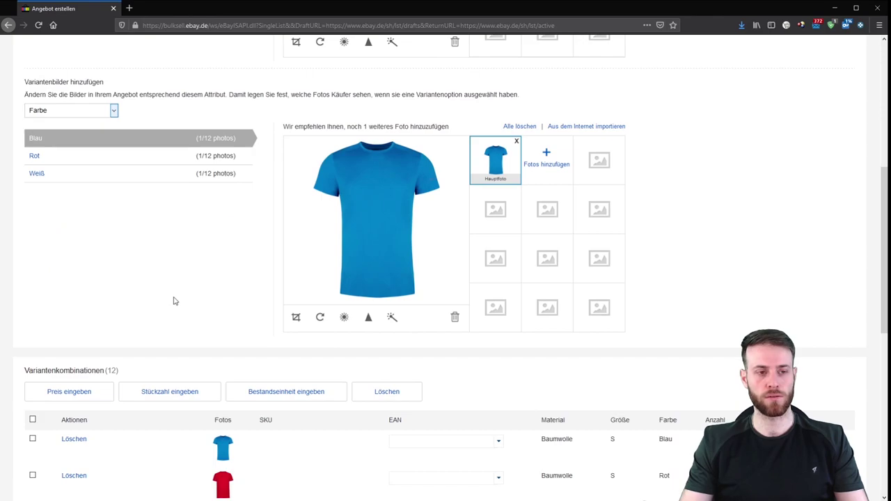
- Compare the number of variants in the attribute summary with the count shown for the variant combinations
{"action": "scroll", "coordinate": [195, 366], "scroll_direction": "down", "scroll_amount": 4}
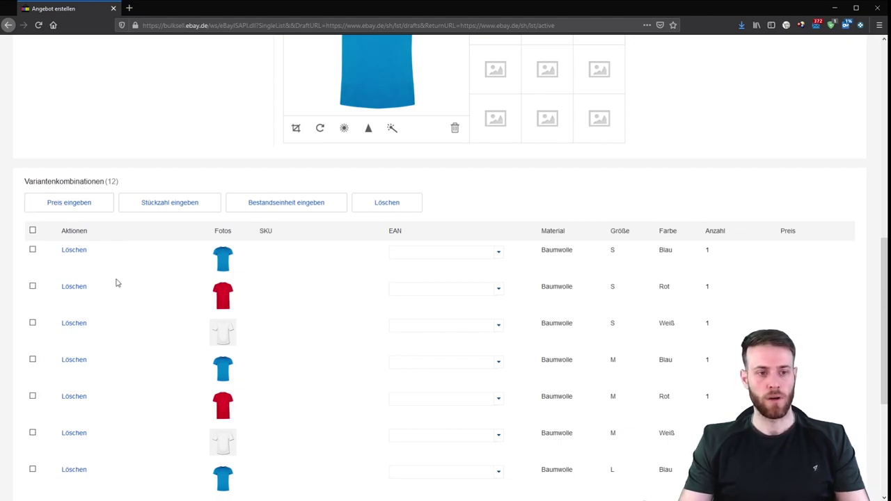
{"action": "scroll", "coordinate": [115, 283], "scroll_direction": "down", "scroll_amount": 2}
{"action": "scroll", "coordinate": [116, 283], "scroll_direction": "up", "scroll_amount": 1}
{"action": "scroll", "coordinate": [173, 237], "scroll_direction": "up", "scroll_amount": 10}
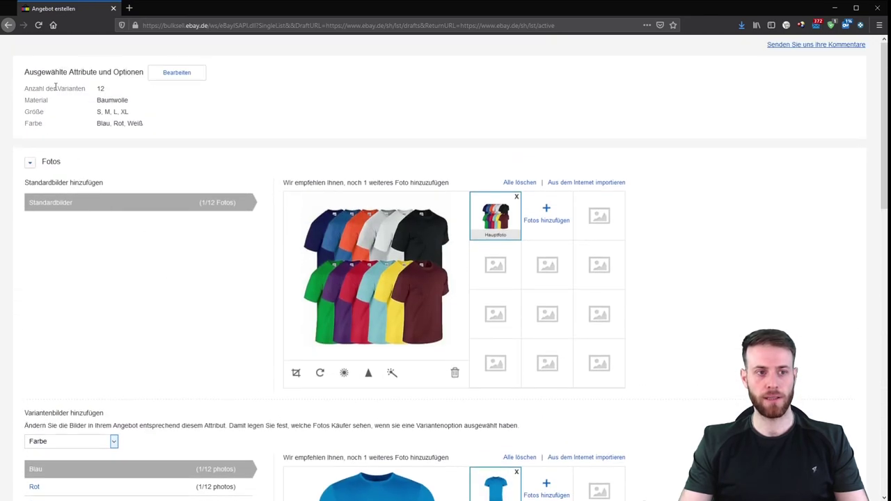
{"action": "scroll", "coordinate": [174, 337], "scroll_direction": "down", "scroll_amount": 8}
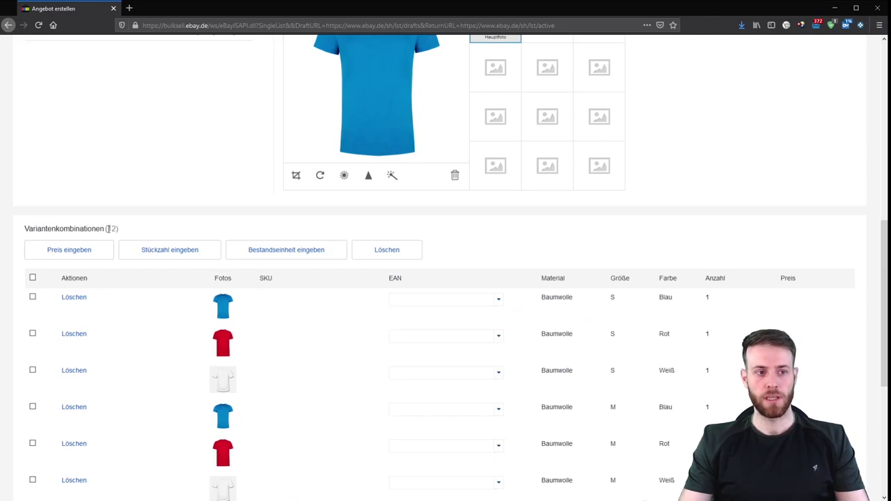
{"action": "left_click_drag", "start_coordinate": [108, 227], "coordinate": [118, 227]}
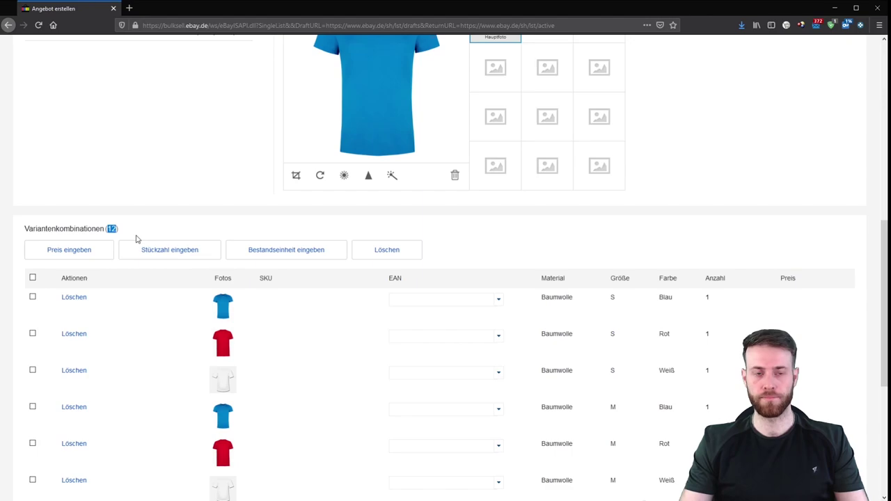
- Examine the photo, material, size and colour of every row in the variant combinations table
{"action": "scroll", "coordinate": [272, 356], "scroll_direction": "down", "scroll_amount": 3}
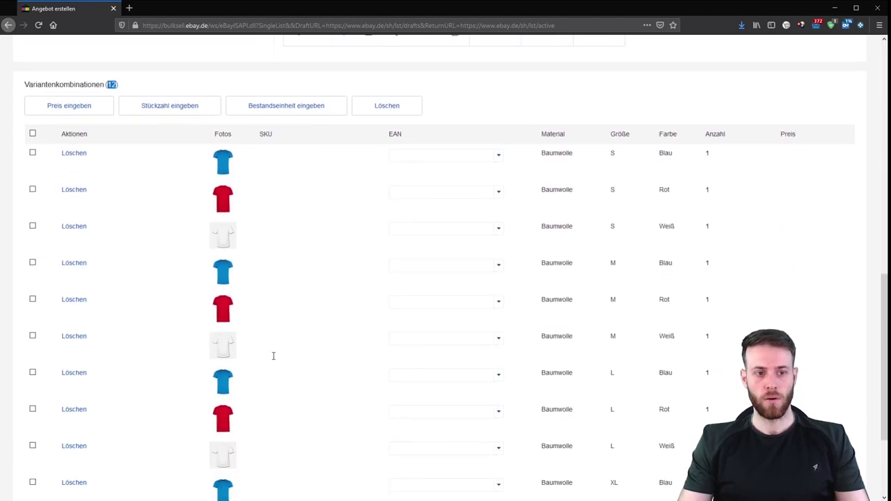
{"action": "scroll", "coordinate": [272, 356], "scroll_direction": "down", "scroll_amount": 2}
{"action": "scroll", "coordinate": [273, 356], "scroll_direction": "up", "scroll_amount": 1}
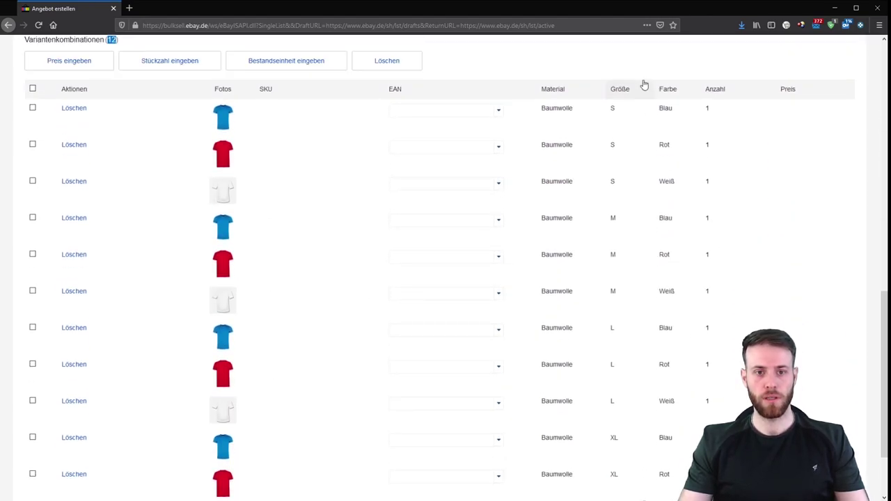
{"action": "scroll", "coordinate": [626, 278], "scroll_direction": "down", "scroll_amount": 1}
{"action": "scroll", "coordinate": [626, 278], "scroll_direction": "down", "scroll_amount": 1}
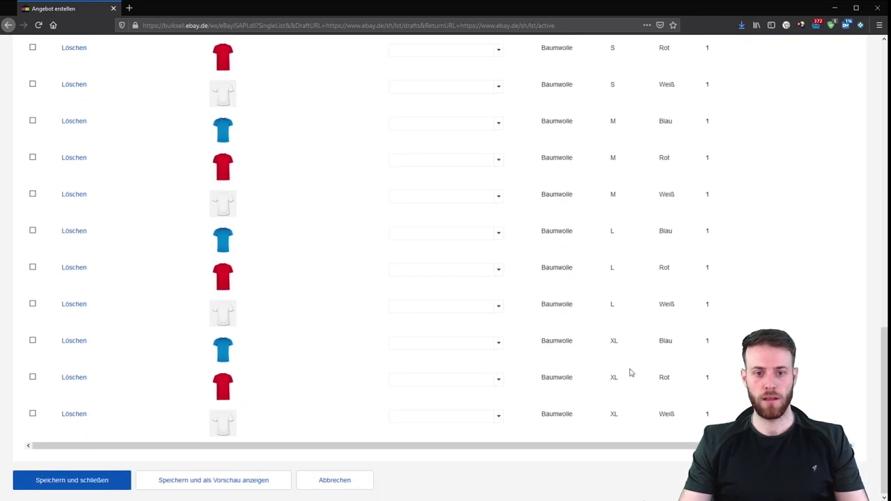
{"action": "scroll", "coordinate": [648, 380], "scroll_direction": "up", "scroll_amount": 4}
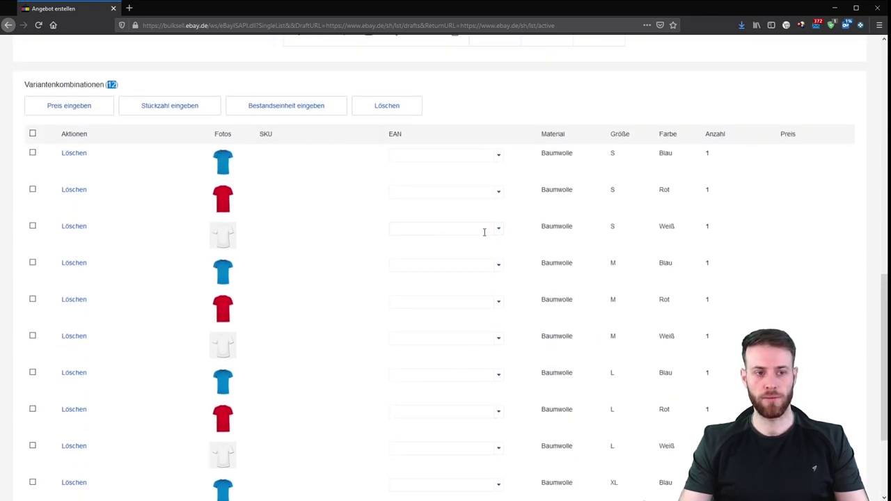
{"action": "scroll", "coordinate": [644, 301], "scroll_direction": "up", "scroll_amount": 4}
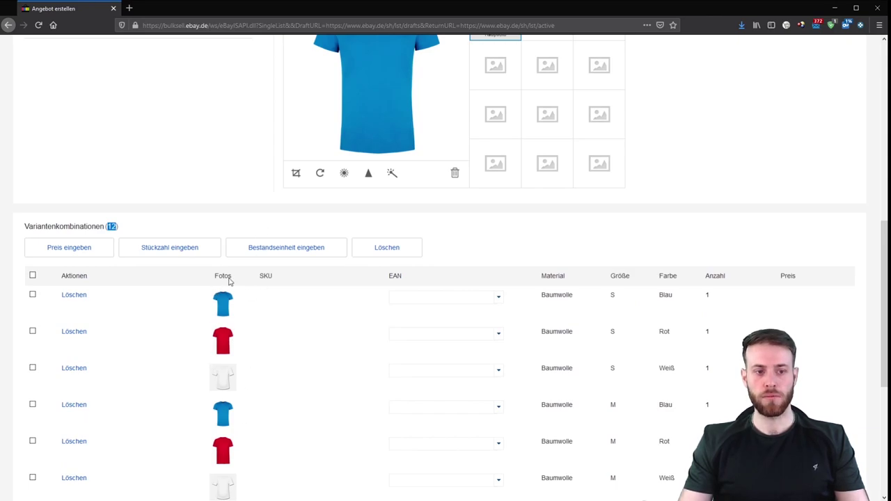
{"action": "scroll", "coordinate": [230, 282], "scroll_direction": "down", "scroll_amount": 7}
{"action": "scroll", "coordinate": [380, 312], "scroll_direction": "up", "scroll_amount": 4}
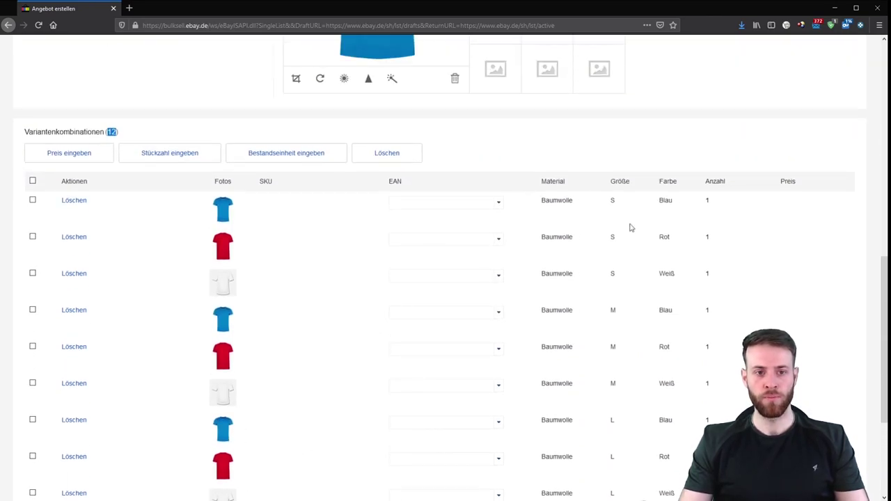
- Examine the SKU, EAN, quantity and price fields available for each variant combination
{"action": "left_click", "coordinate": [298, 204]}
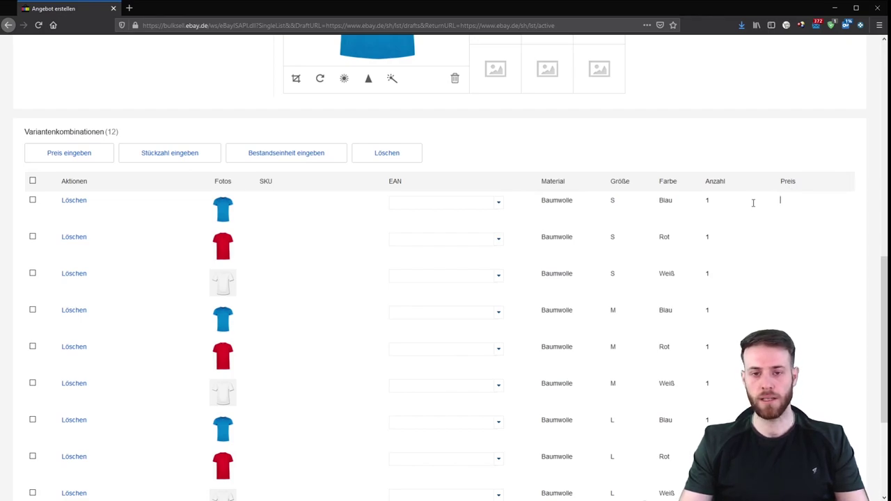
{"action": "left_click", "coordinate": [780, 203]}
{"action": "scroll", "coordinate": [563, 300], "scroll_direction": "down", "scroll_amount": 3}
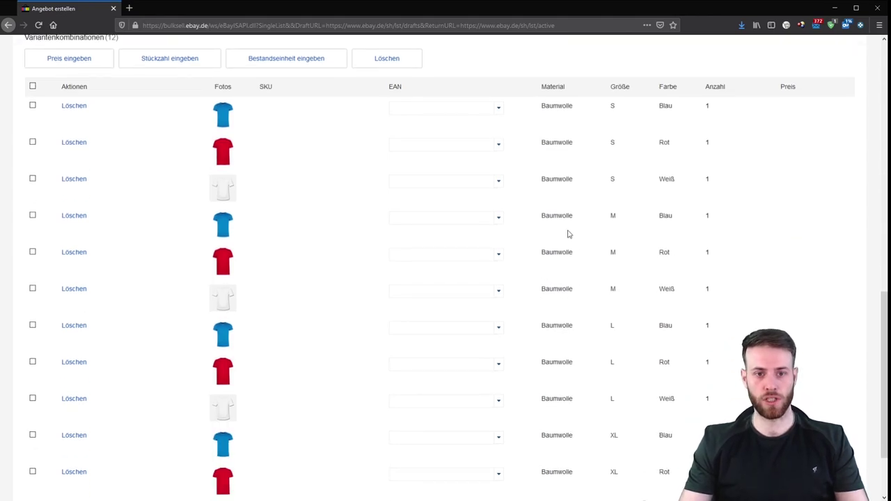
{"action": "scroll", "coordinate": [657, 327], "scroll_direction": "down", "scroll_amount": 2}
{"action": "scroll", "coordinate": [696, 351], "scroll_direction": "down", "scroll_amount": 1}
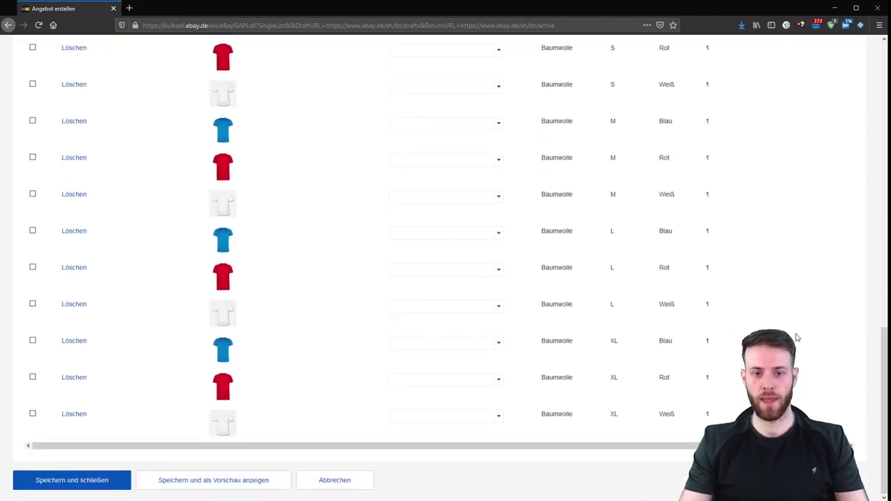
{"action": "scroll", "coordinate": [686, 328], "scroll_direction": "up", "scroll_amount": 9}
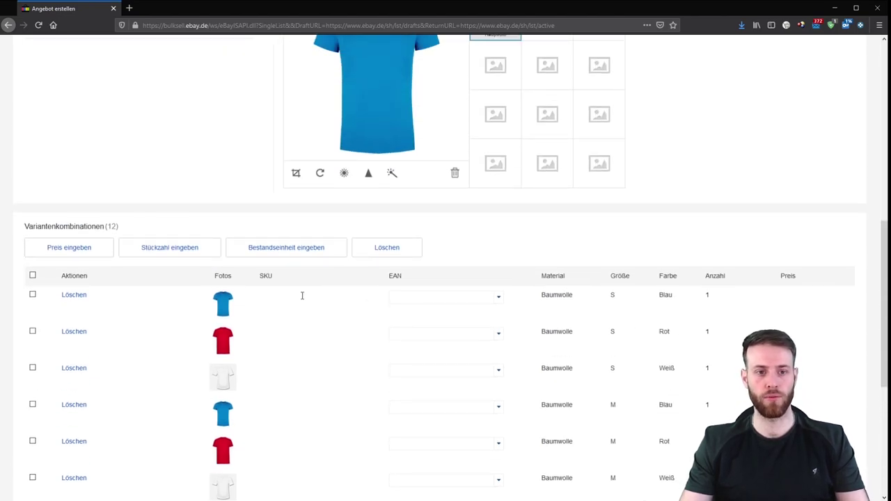
{"action": "scroll", "coordinate": [305, 293], "scroll_direction": "down", "scroll_amount": 4}
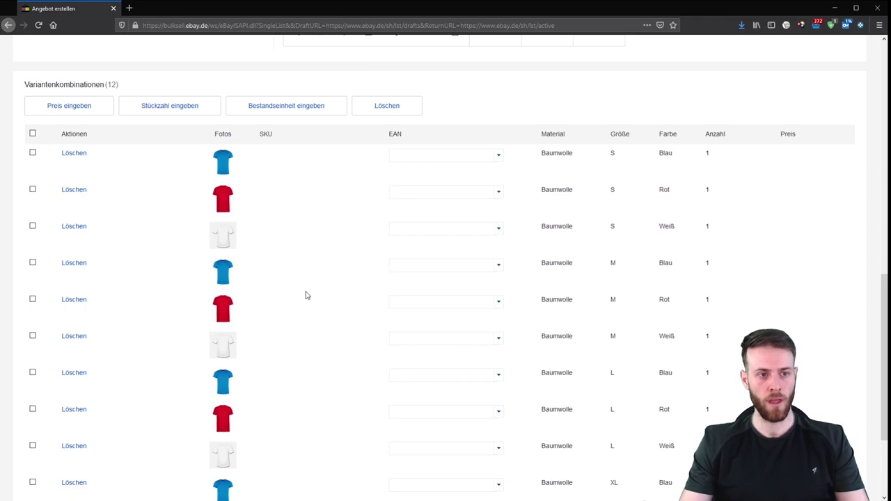
{"action": "scroll", "coordinate": [305, 295], "scroll_direction": "down", "scroll_amount": 4}
{"action": "scroll", "coordinate": [304, 295], "scroll_direction": "up", "scroll_amount": 4}
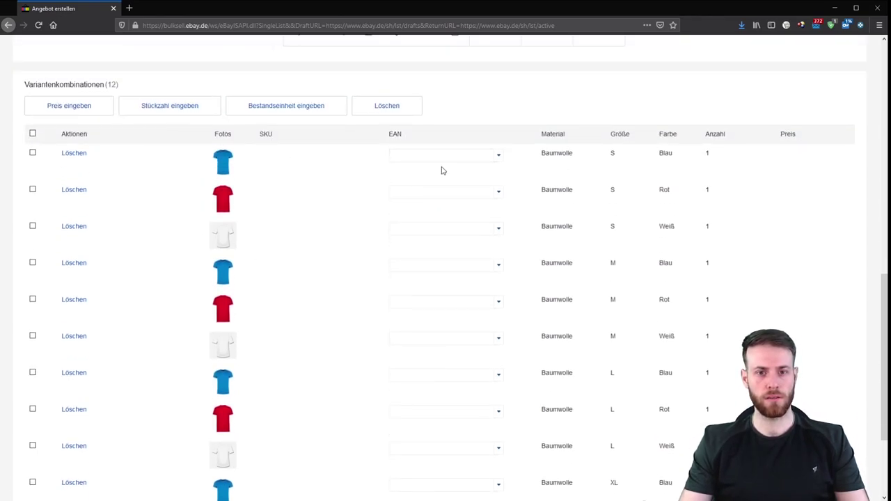
- Set the quantity of the Baumwolle variant in size S and colour Blau to 3
{"action": "double_click", "coordinate": [708, 153]}
{"action": "left_click_drag", "start_coordinate": [712, 153], "coordinate": [694, 153]}
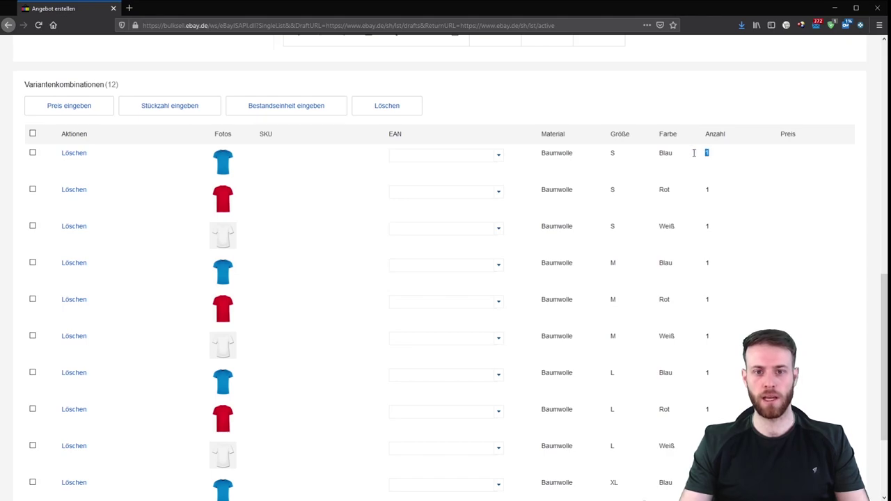
{"action": "type", "text": "3"}
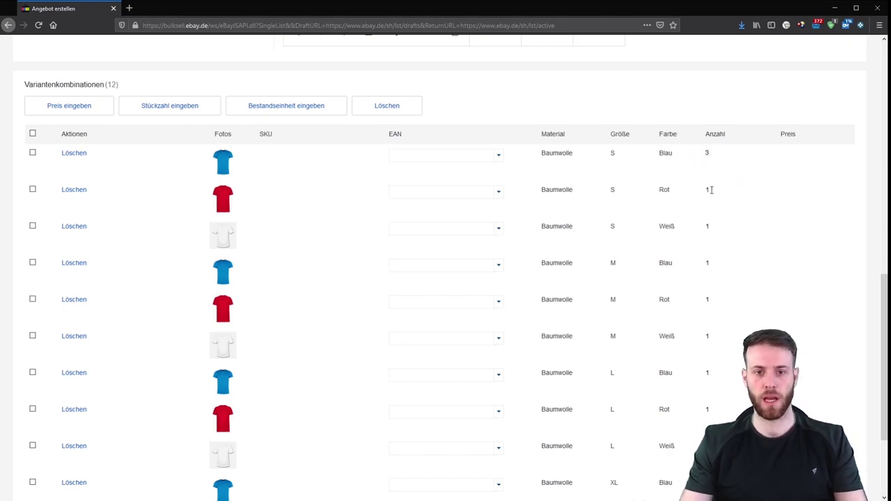